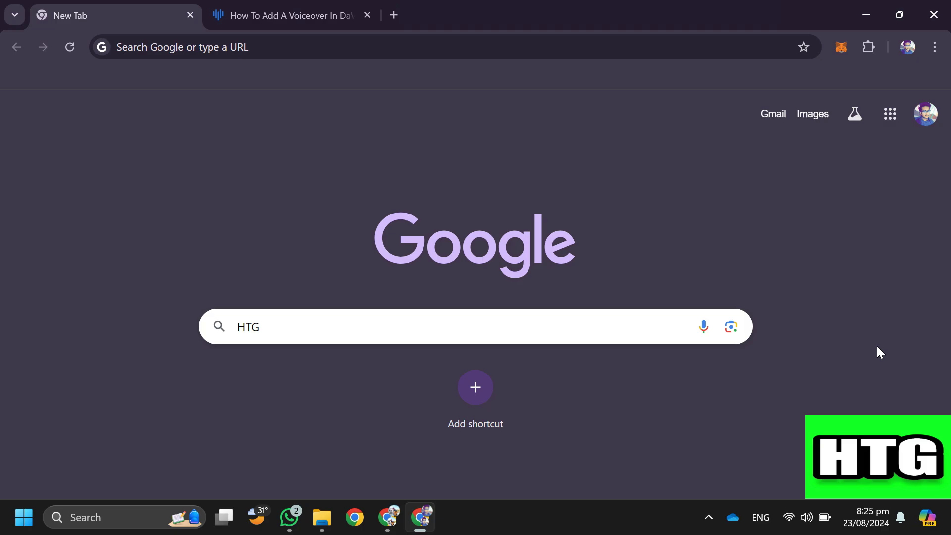
# Bring up the 'How To Add A Voiceover In DaVinci' article with its Genny pick, adjust and export steps.
pyautogui.click(325, 27)
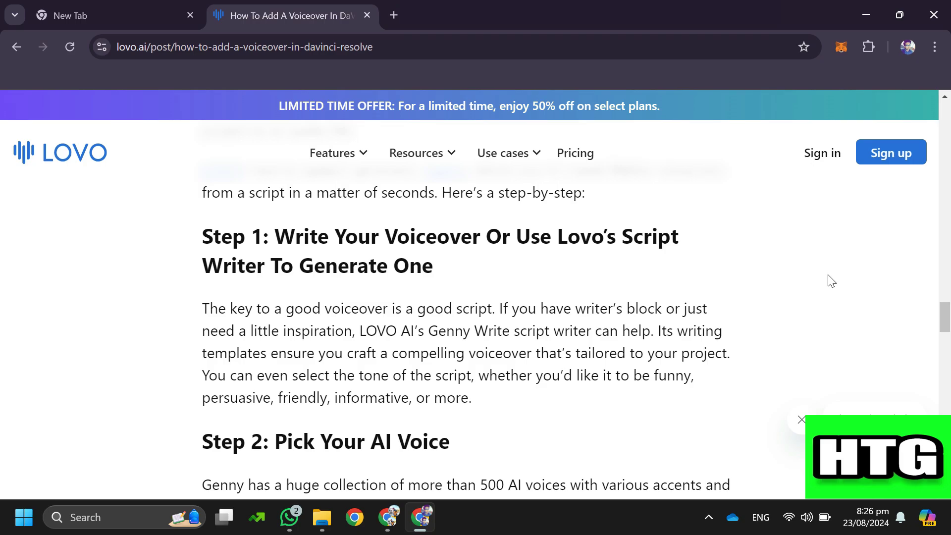
pyautogui.scroll(-1, 831, 281)
pyautogui.scroll(-1, 830, 281)
pyautogui.scroll(-1, 831, 281)
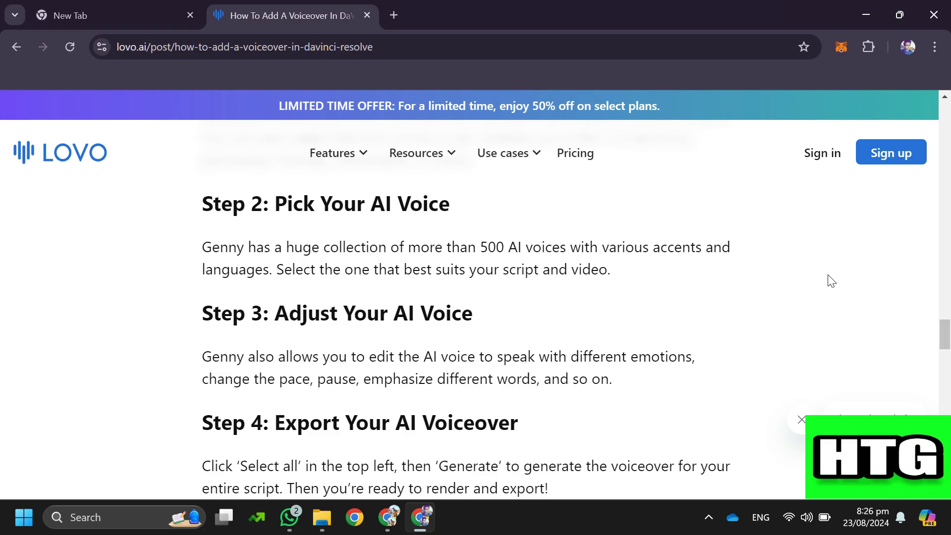
pyautogui.scroll(-1, 831, 281)
pyautogui.scroll(-1, 832, 281)
pyautogui.scroll(-1, 831, 281)
pyautogui.scroll(-1, 831, 281)
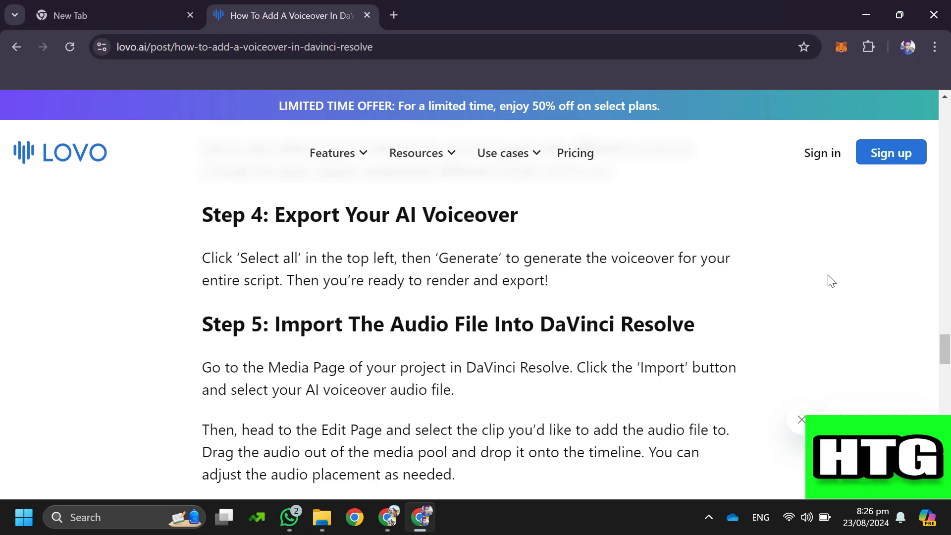
pyautogui.scroll(-1, 831, 280)
pyautogui.scroll(-1, 830, 281)
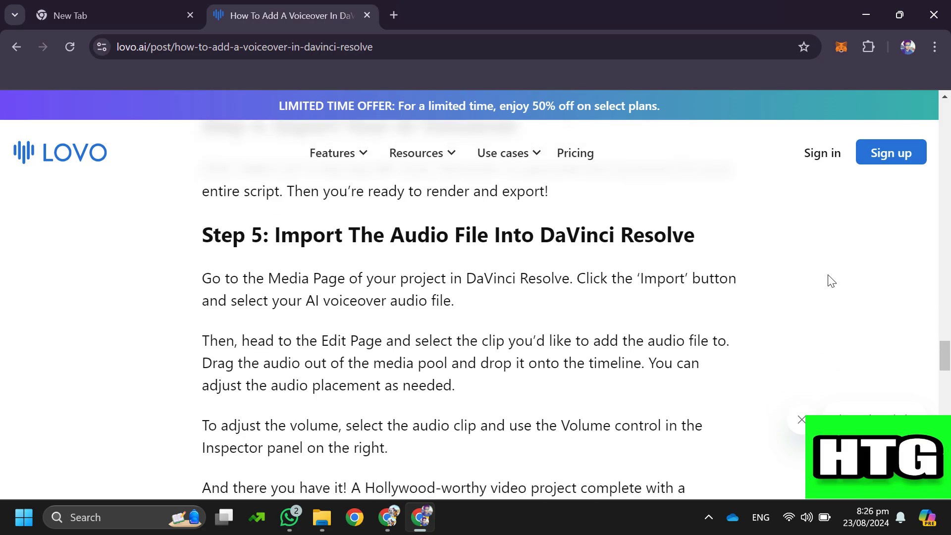
pyautogui.scroll(-1, 830, 281)
pyautogui.scroll(1, 830, 280)
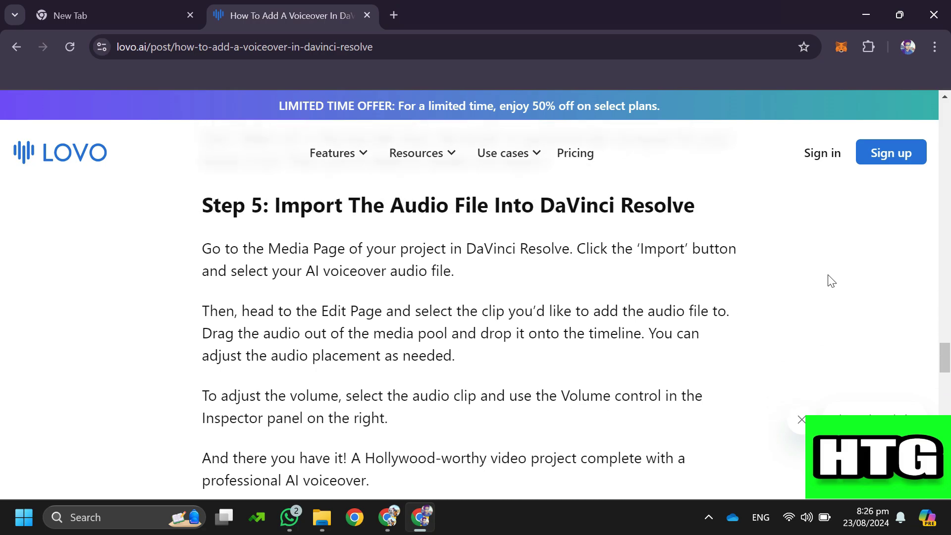